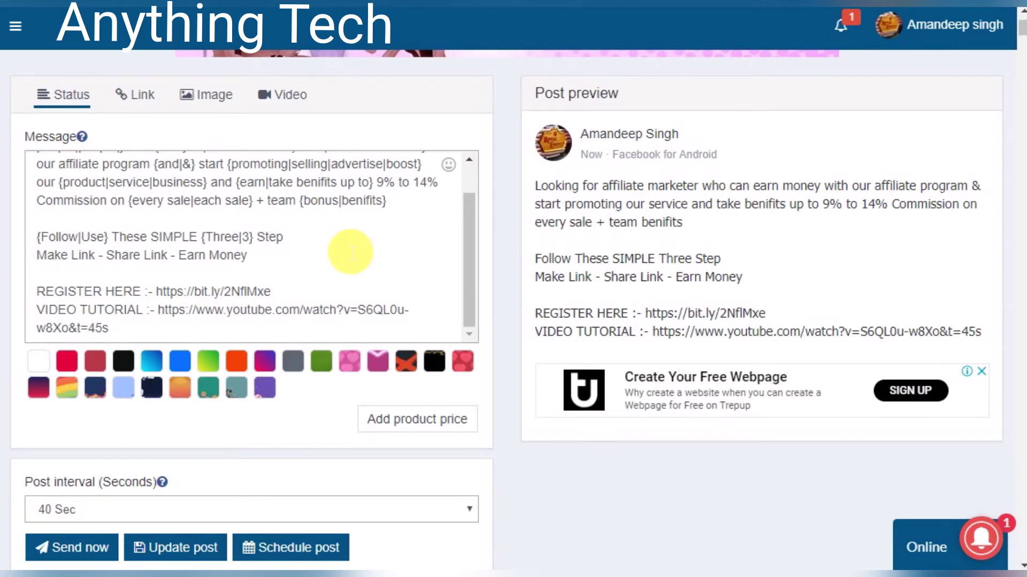
# Step: Insert a new first message line reading {word1|word2|word3|word4|word5}
pyautogui.scroll(3, 350, 251)
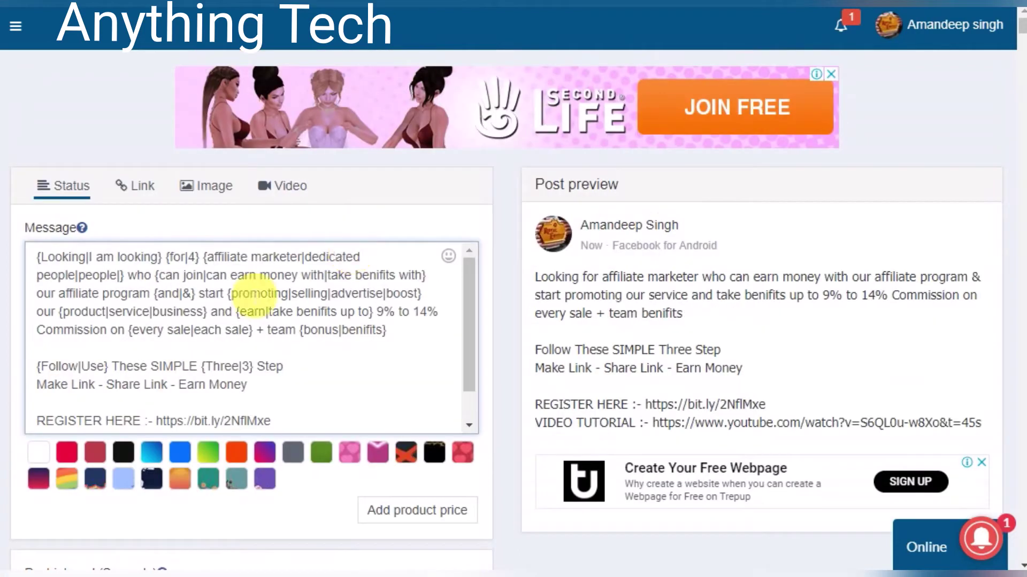
pyautogui.click(28, 258)
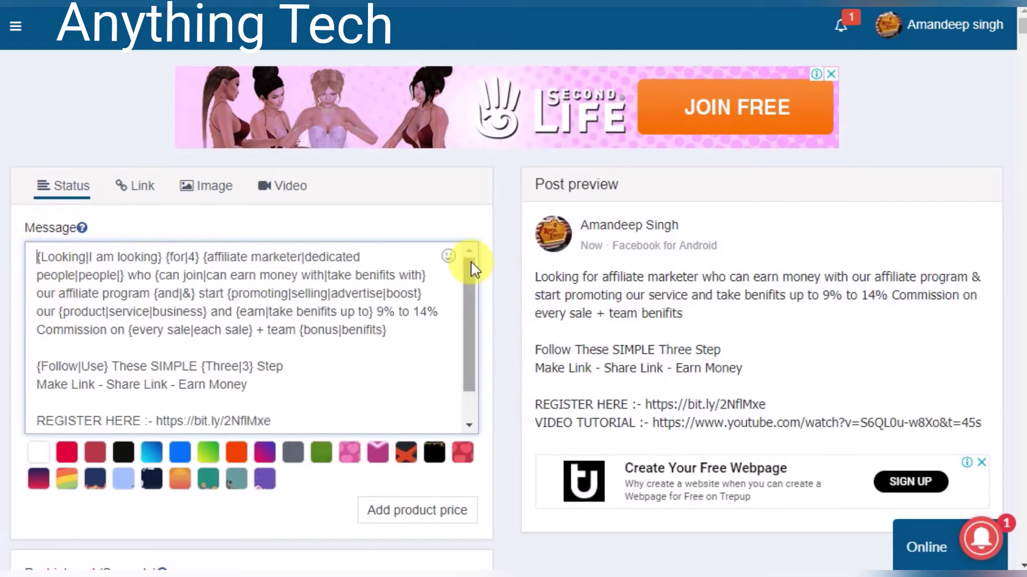
pyautogui.press('Return')
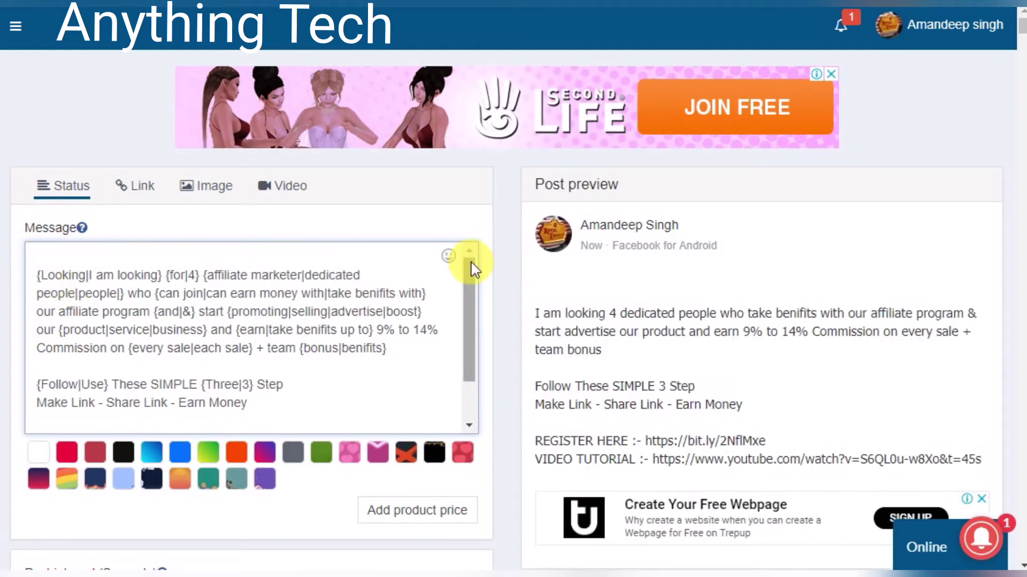
pyautogui.press('Up')
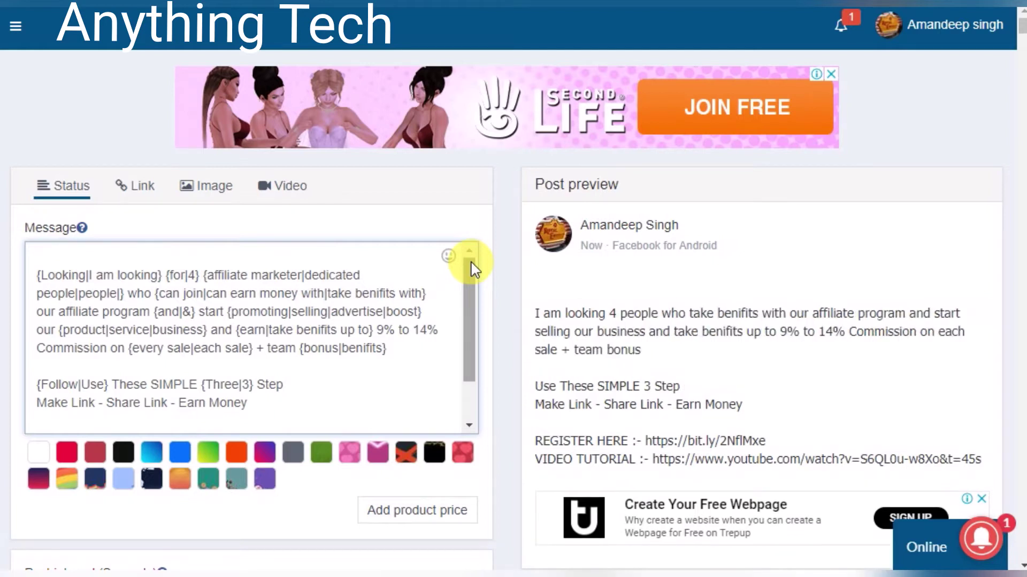
pyautogui.write('{')
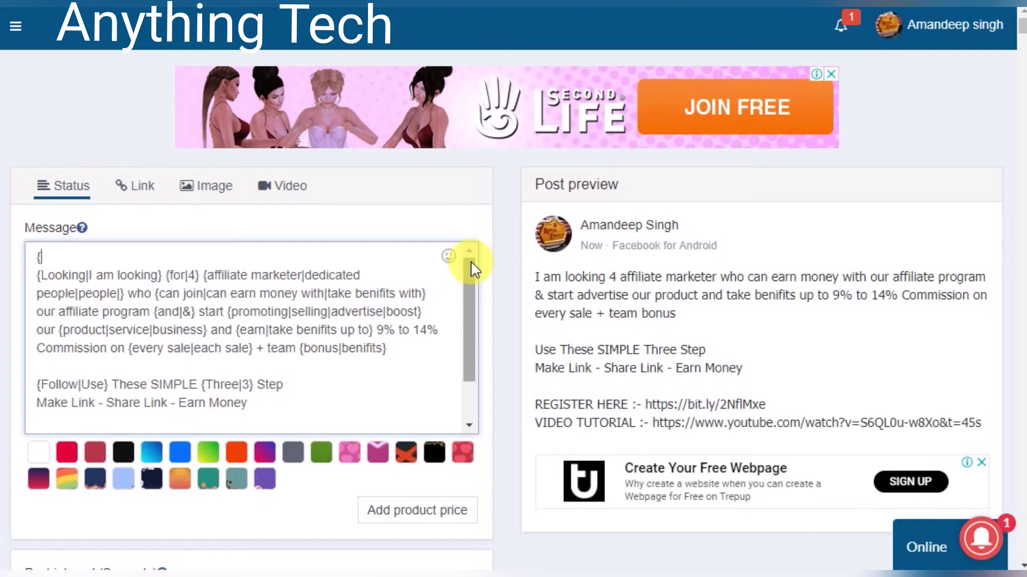
pyautogui.write('word1')
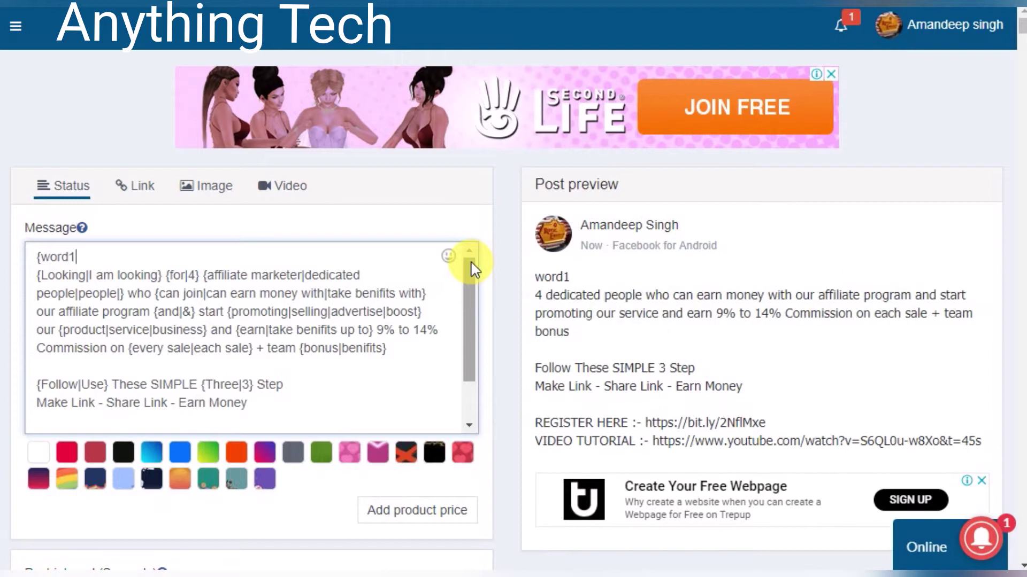
pyautogui.write('|')
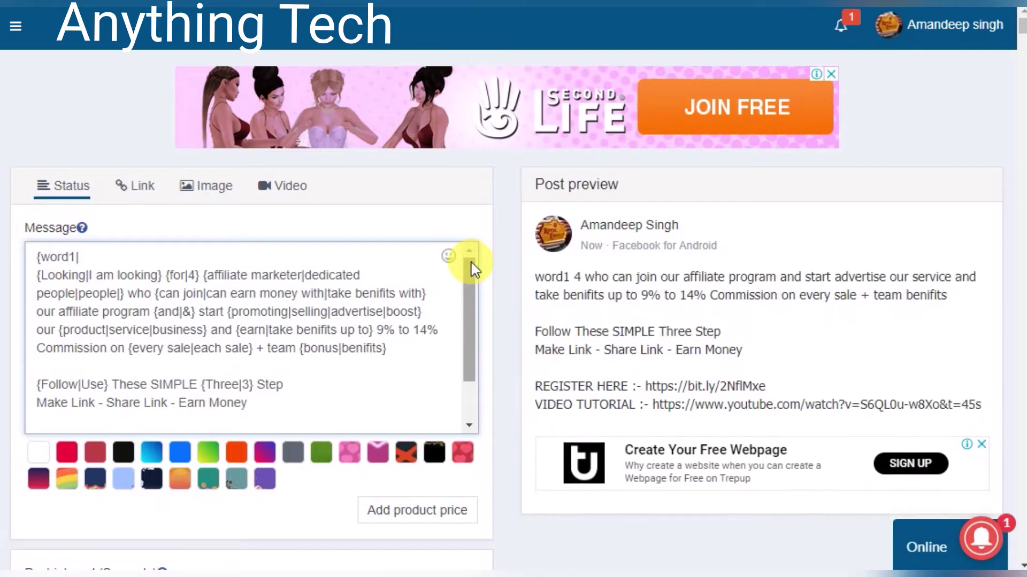
pyautogui.write('word')
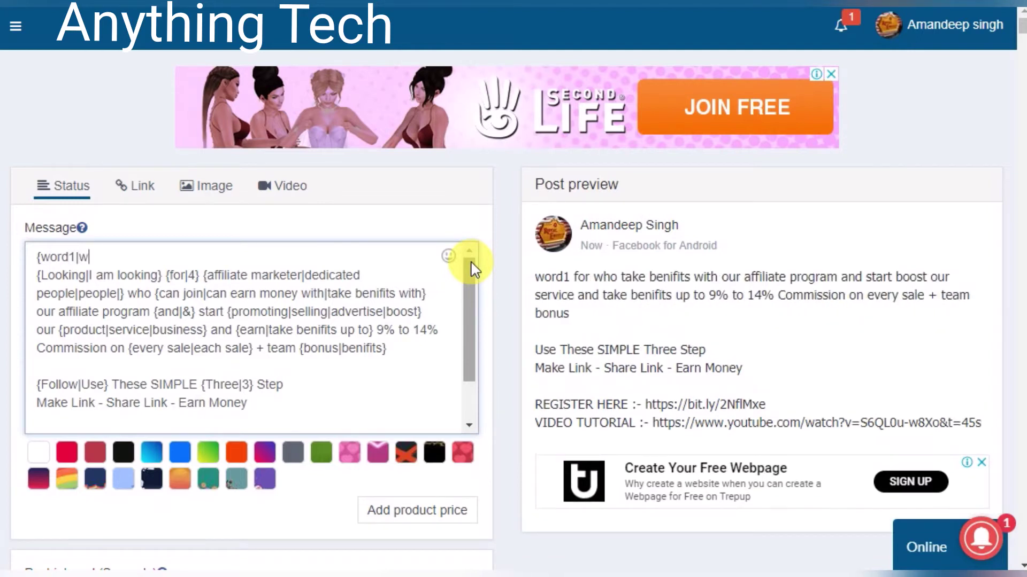
pyautogui.write('2|')
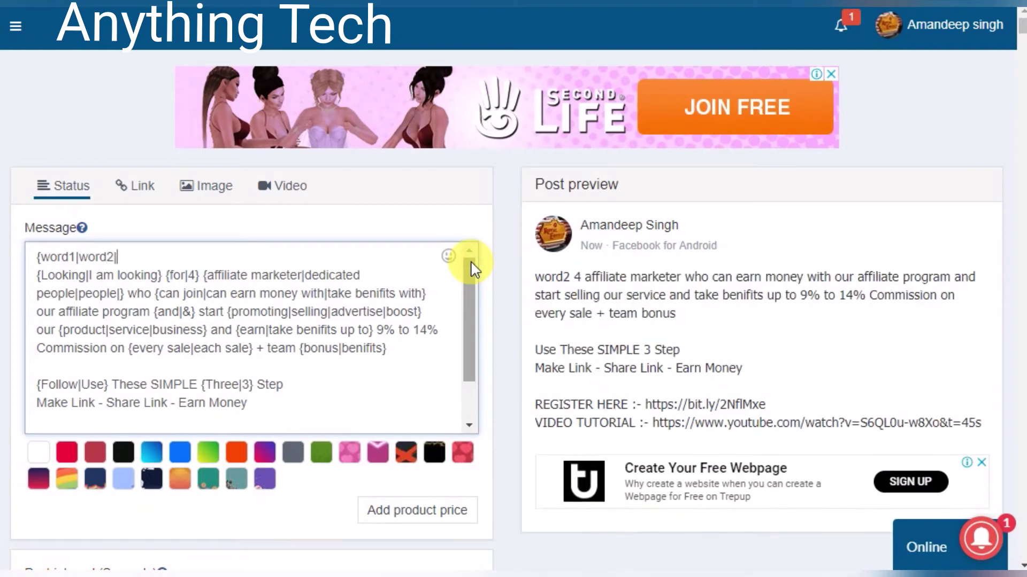
pyautogui.write('word3')
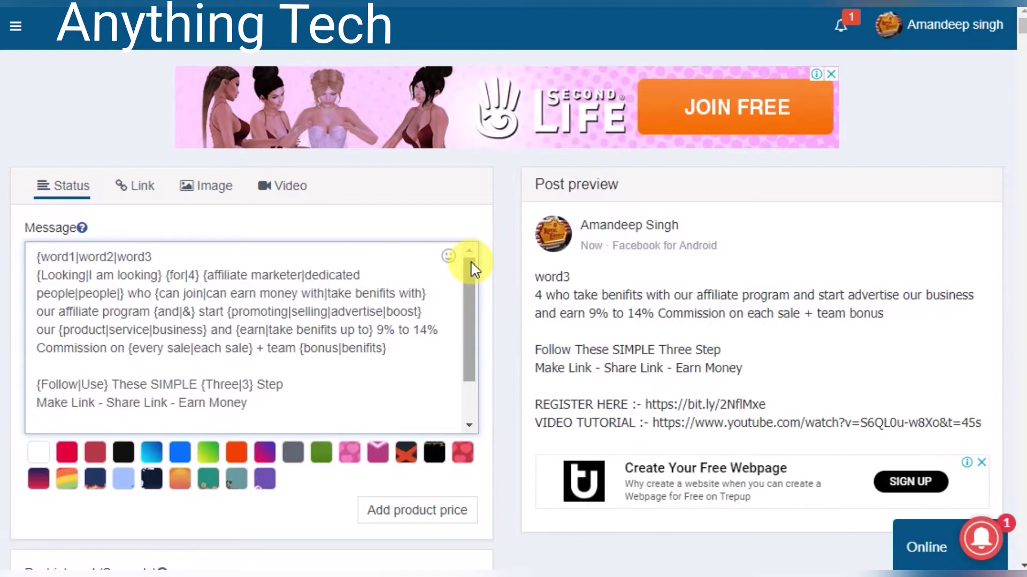
pyautogui.write('|')
pyautogui.write('word')
pyautogui.write('4')
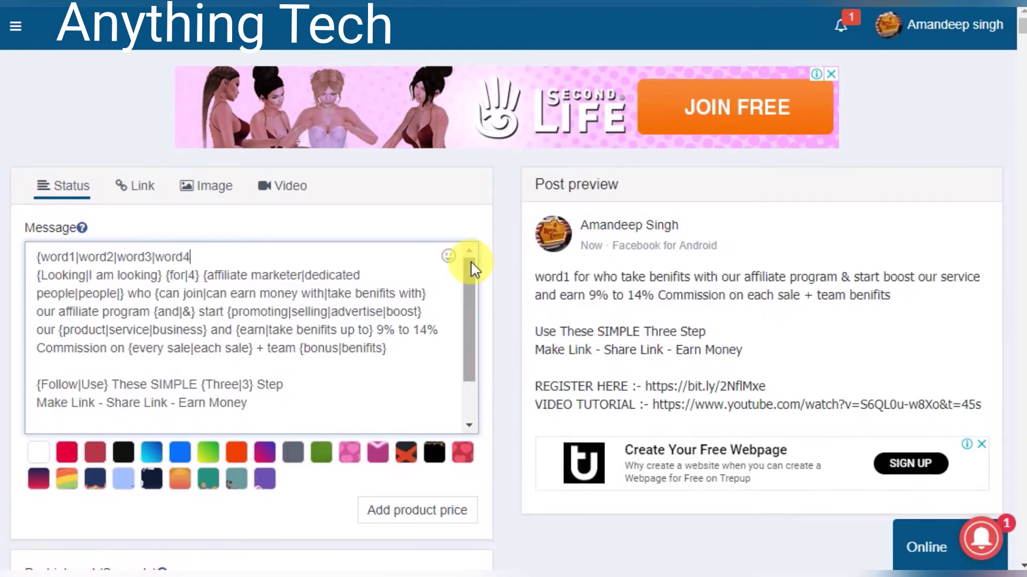
pyautogui.write('|word5}')
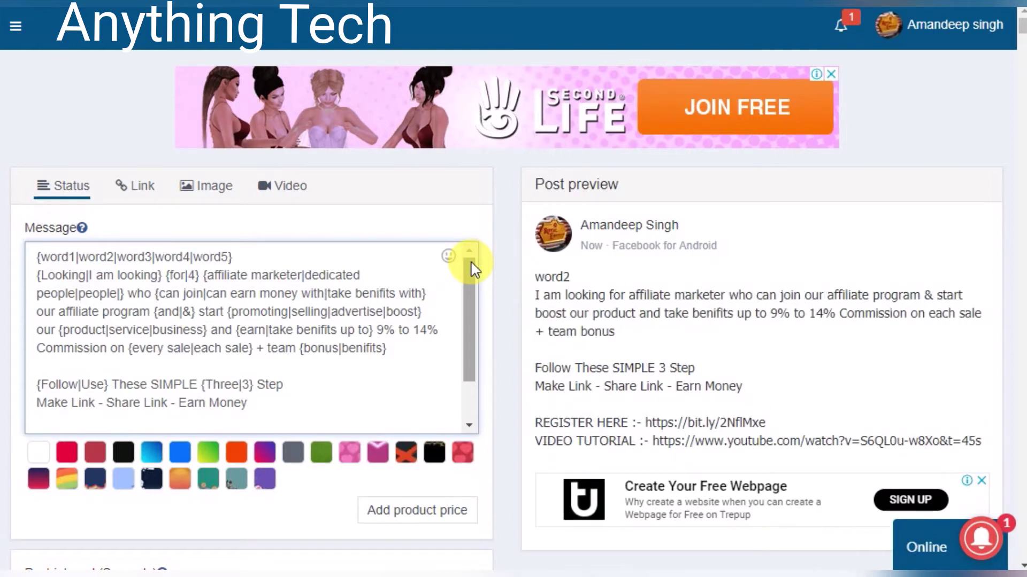
pyautogui.press('Home')
pyautogui.press('Right')
pyautogui.press('Right')
pyautogui.press('Right')
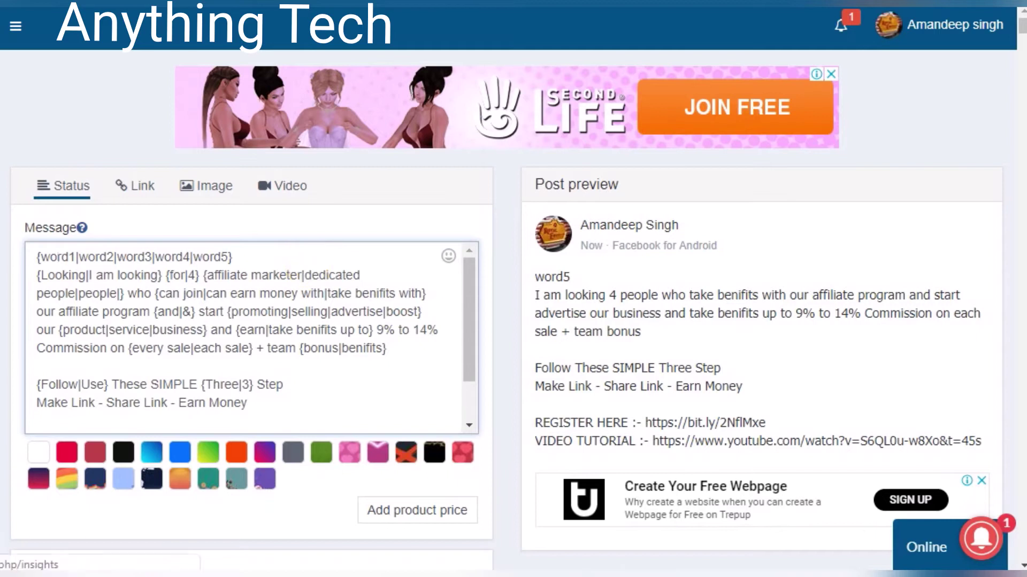
# Step: Delete the {word1|word2|word3|word4|word5} line so the message starts with {Looking|I am looking}
pyautogui.click(64, 260)
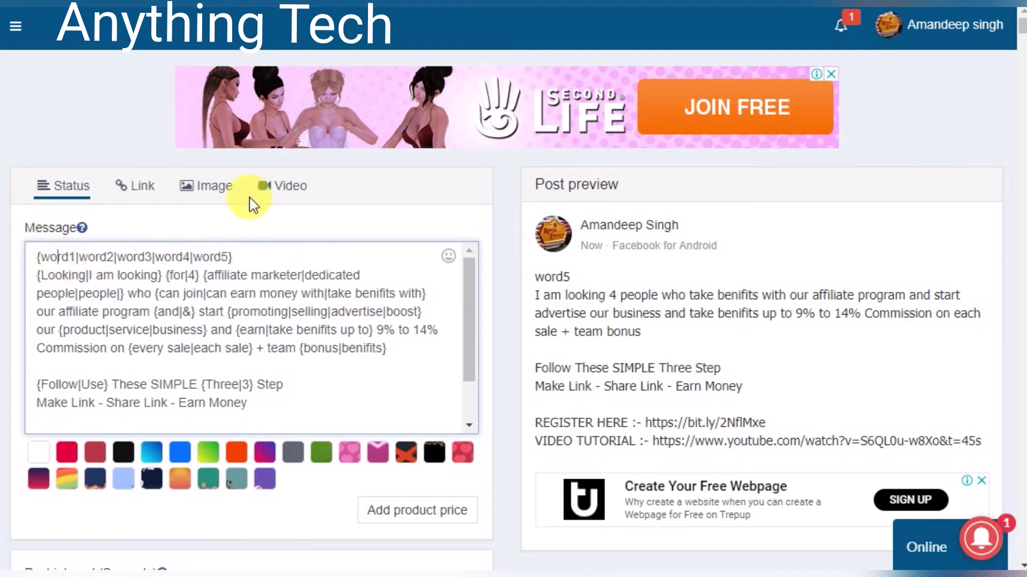
pyautogui.press('Right')
pyautogui.press('Right')
pyautogui.press('Right')
pyautogui.press('Right')
pyautogui.press('Right')
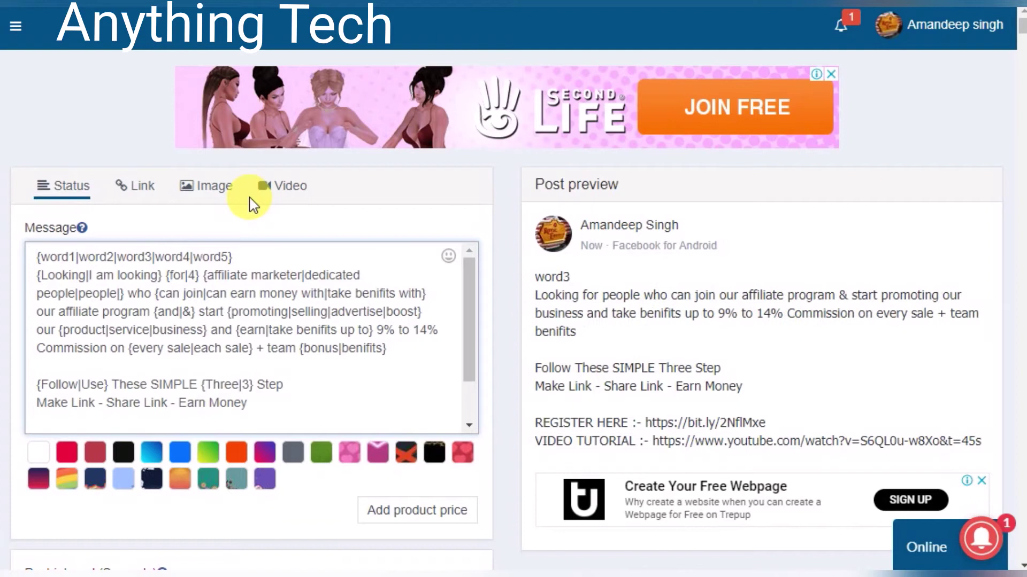
pyautogui.hotkey('shift', 'End')
pyautogui.press('Delete')
pyautogui.press('Delete')
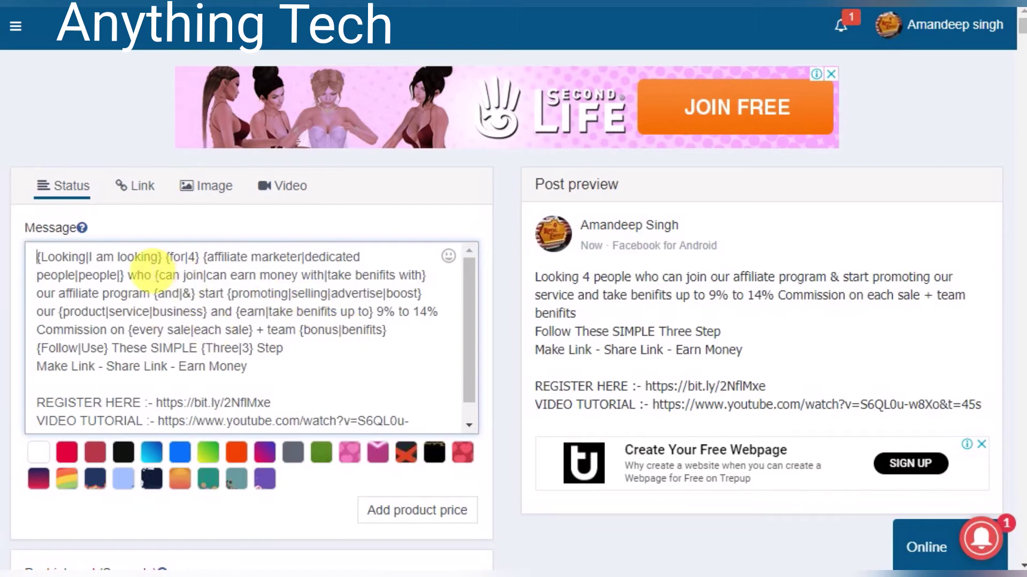
pyautogui.click(143, 258)
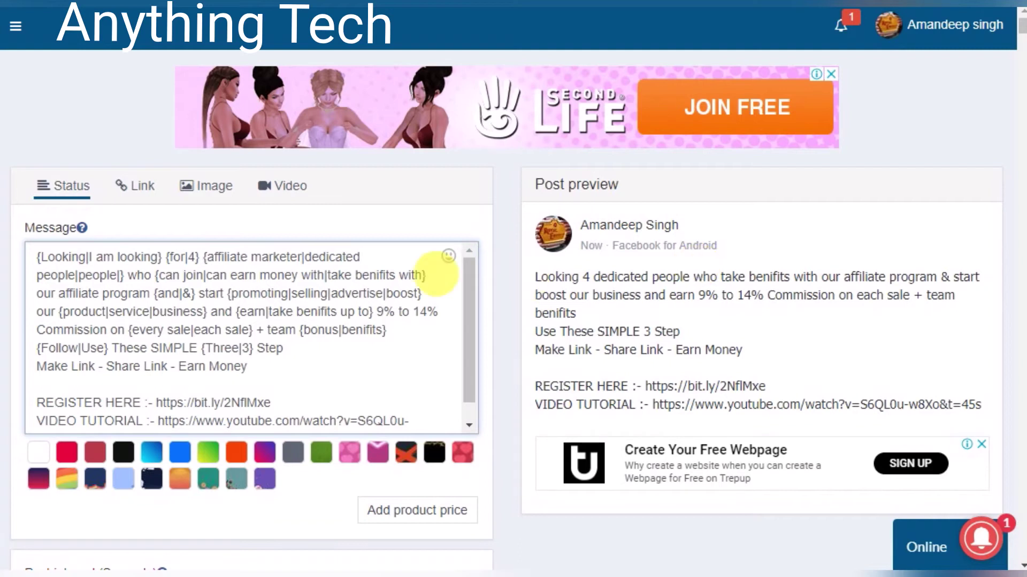
# Step: Switch the post to an image post and clear the existing Image URL
pyautogui.click(207, 188)
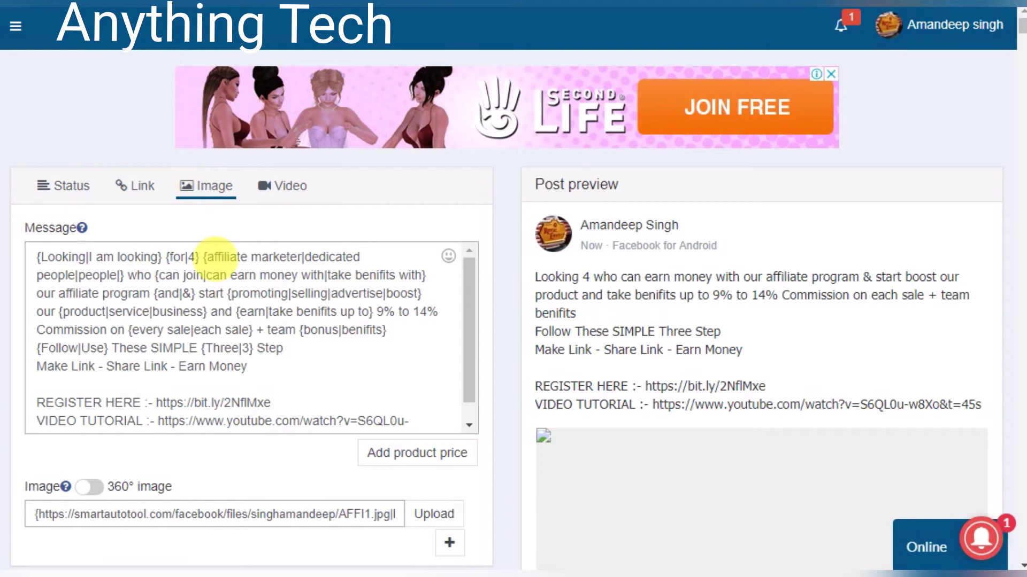
pyautogui.scroll(-1, 222, 274)
pyautogui.click(216, 523)
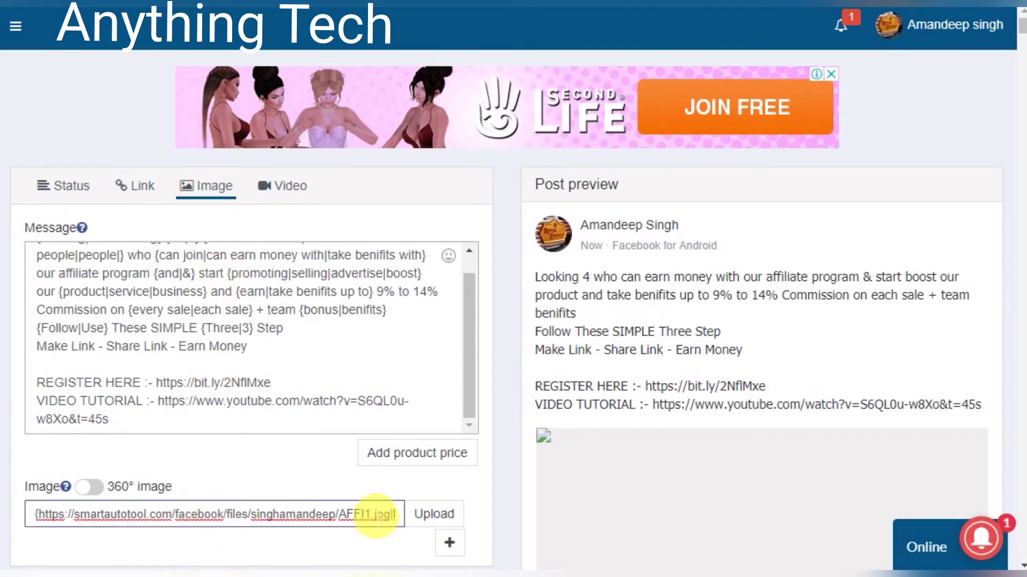
pyautogui.hotkey('ctrl', 'a')
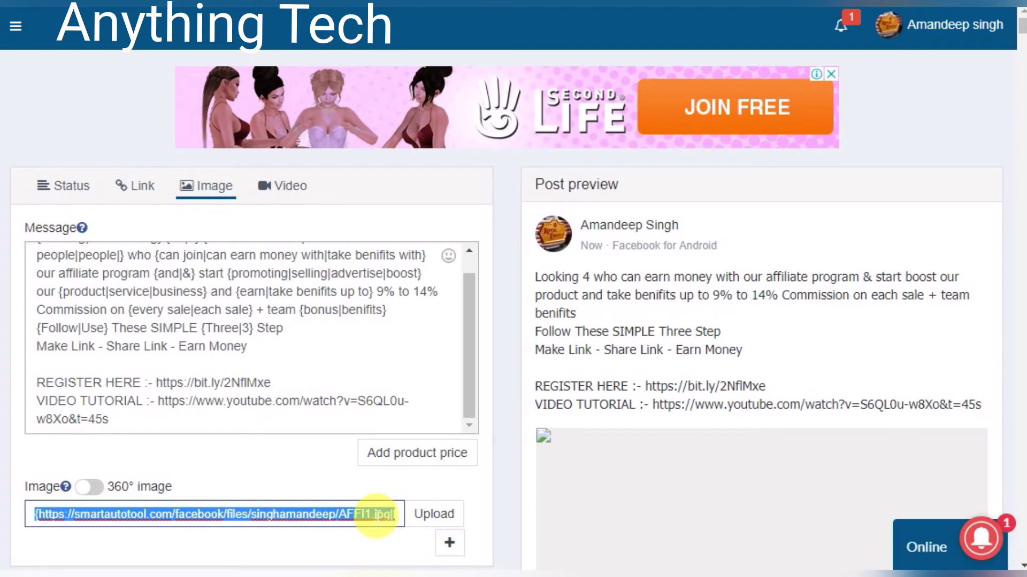
pyautogui.press('BackSpace')
pyautogui.scroll(-2, 406, 516)
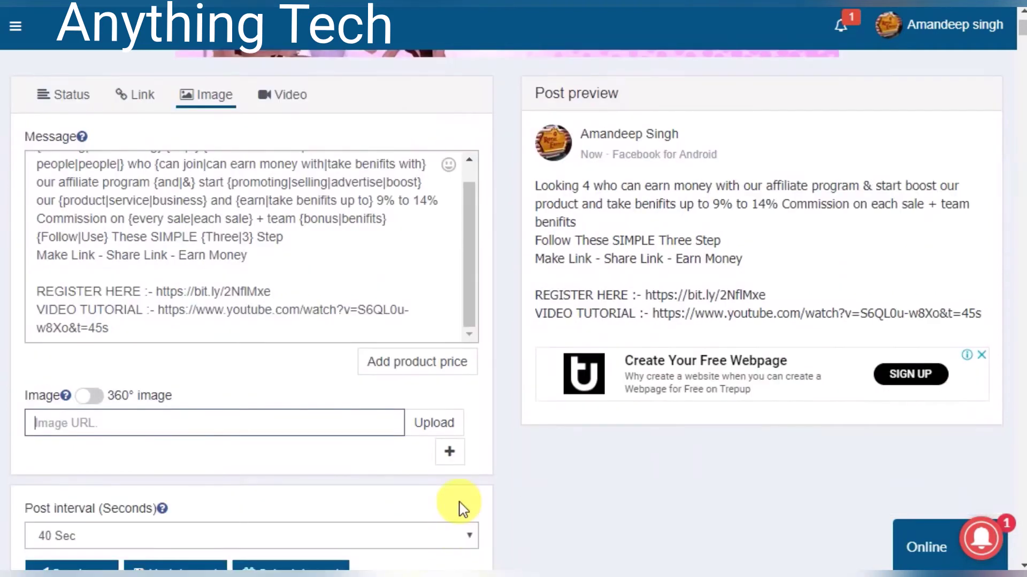
# Step: Add two image URL rows and upload sat_home.jpg and ig4.jpg into the first two
pyautogui.click(450, 454)
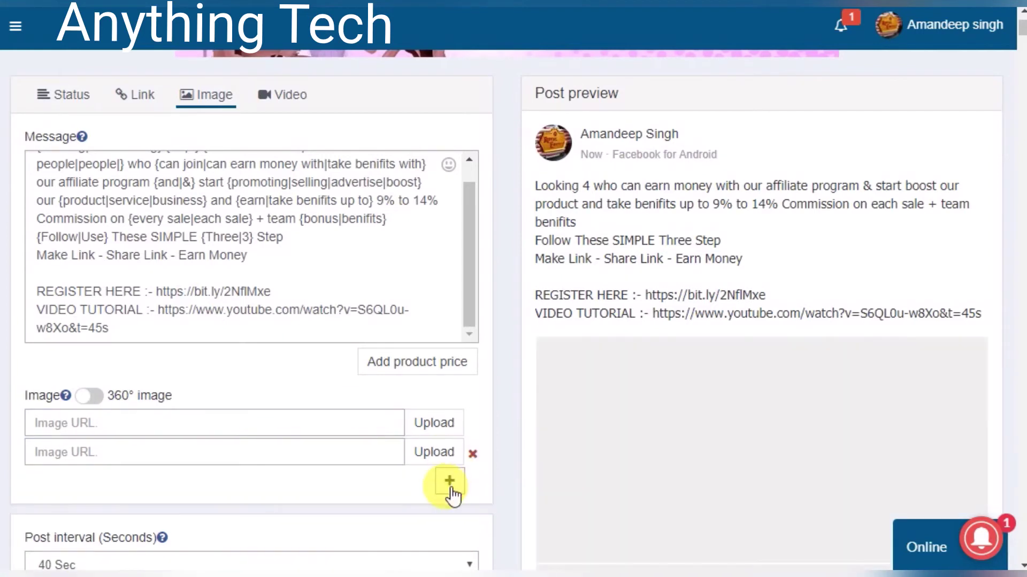
pyautogui.click(449, 483)
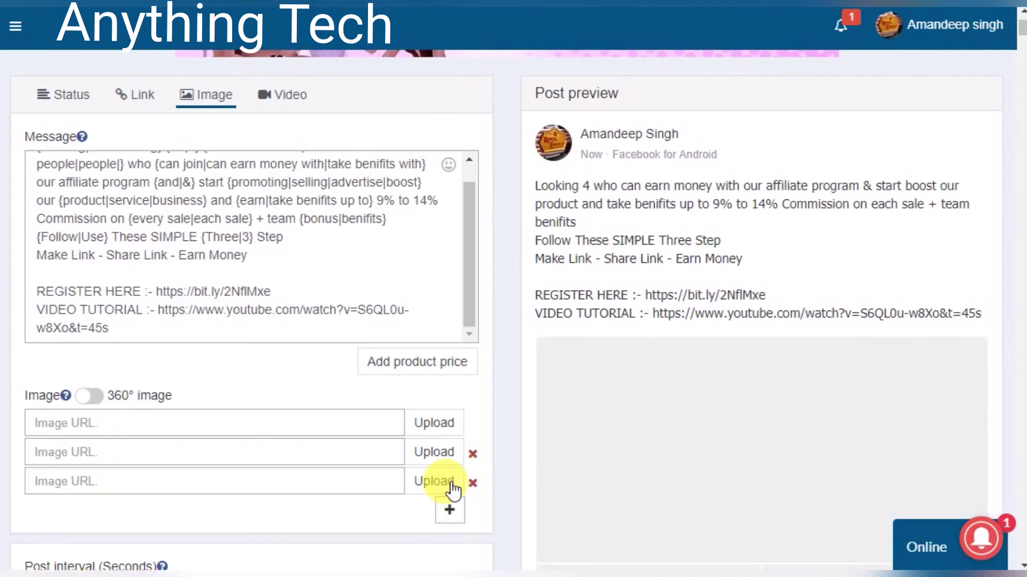
pyautogui.click(443, 423)
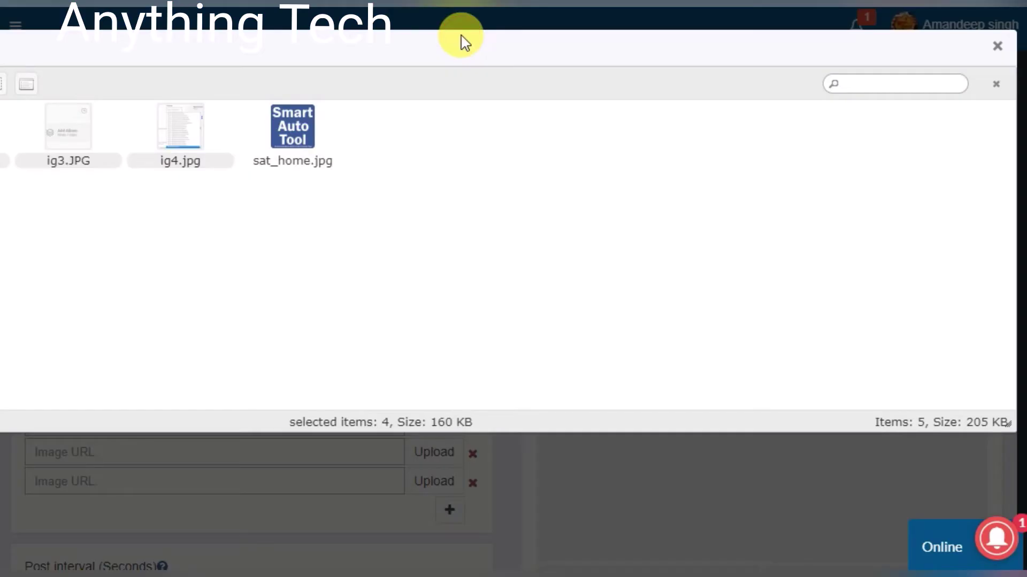
pyautogui.doubleClick(299, 126)
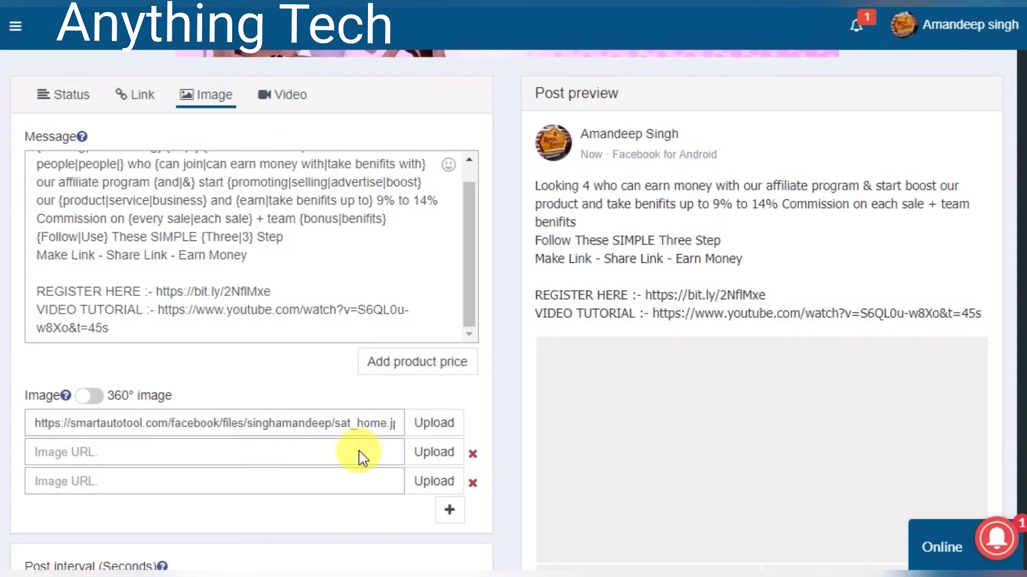
pyautogui.click(335, 426)
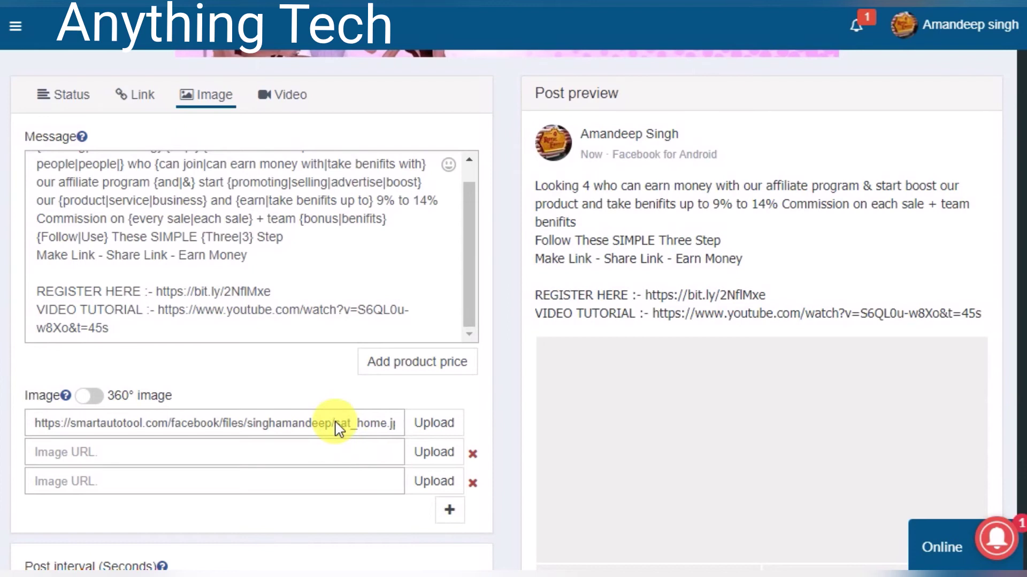
pyautogui.click(438, 455)
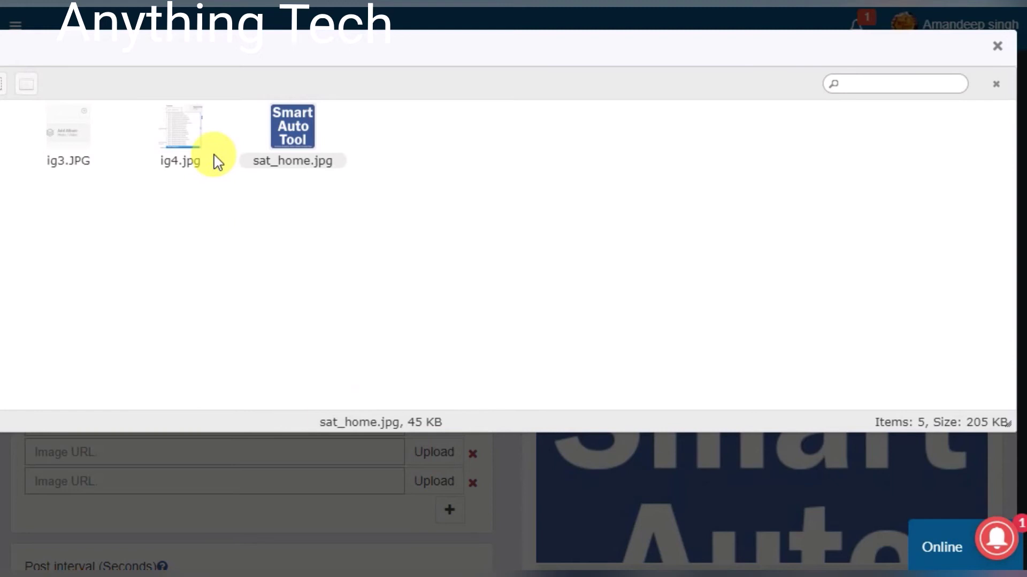
pyautogui.doubleClick(186, 137)
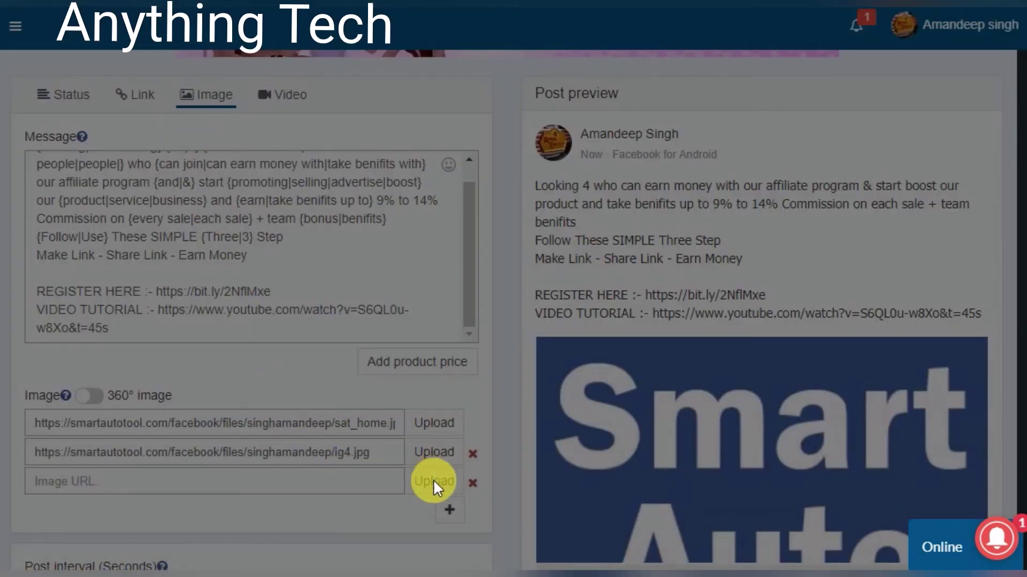
pyautogui.click(383, 463)
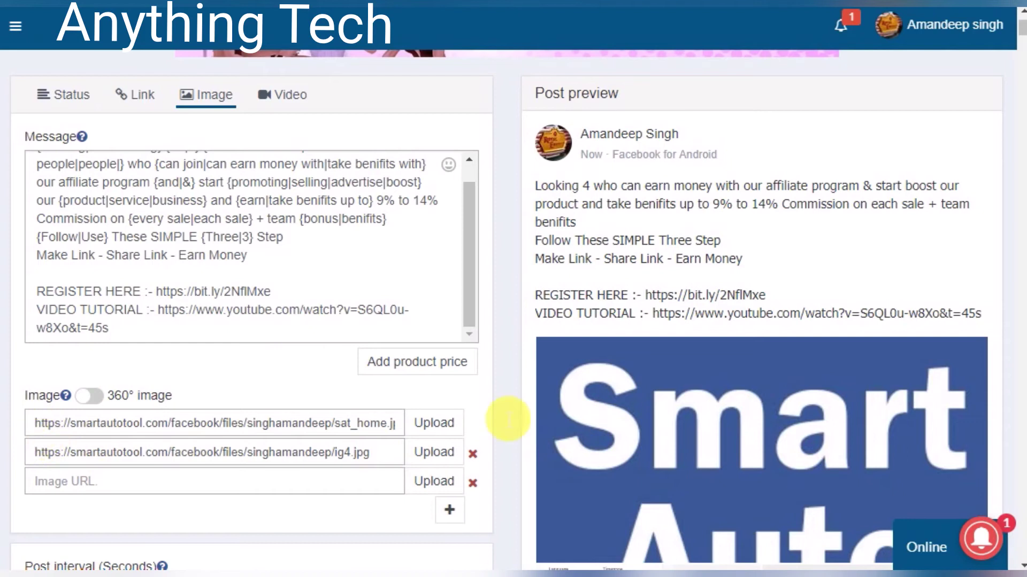
# Step: Open the sat_home.jpg address with '{' and cut the ig4.jpg address from the second field
pyautogui.click(203, 424)
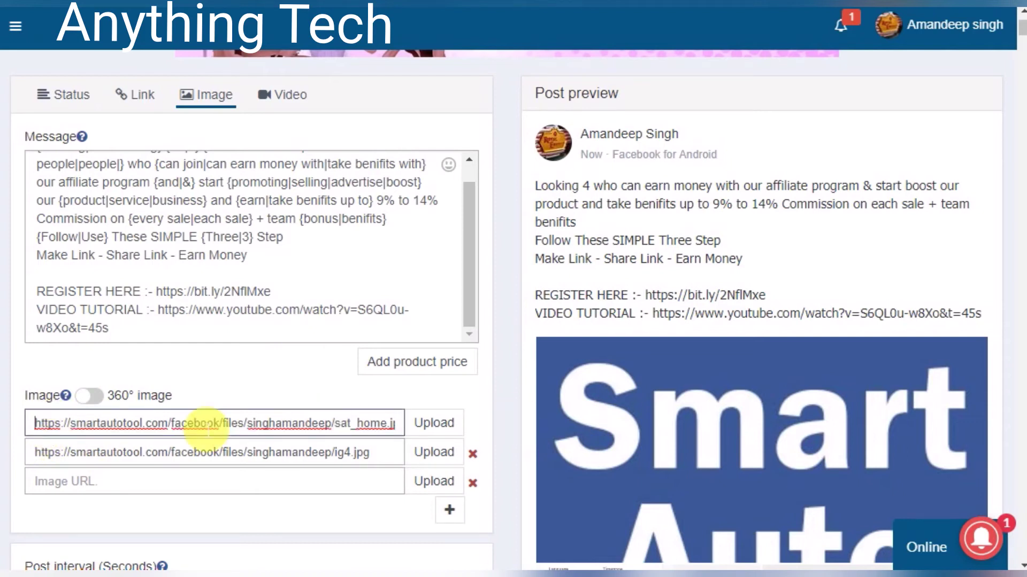
pyautogui.write('{')
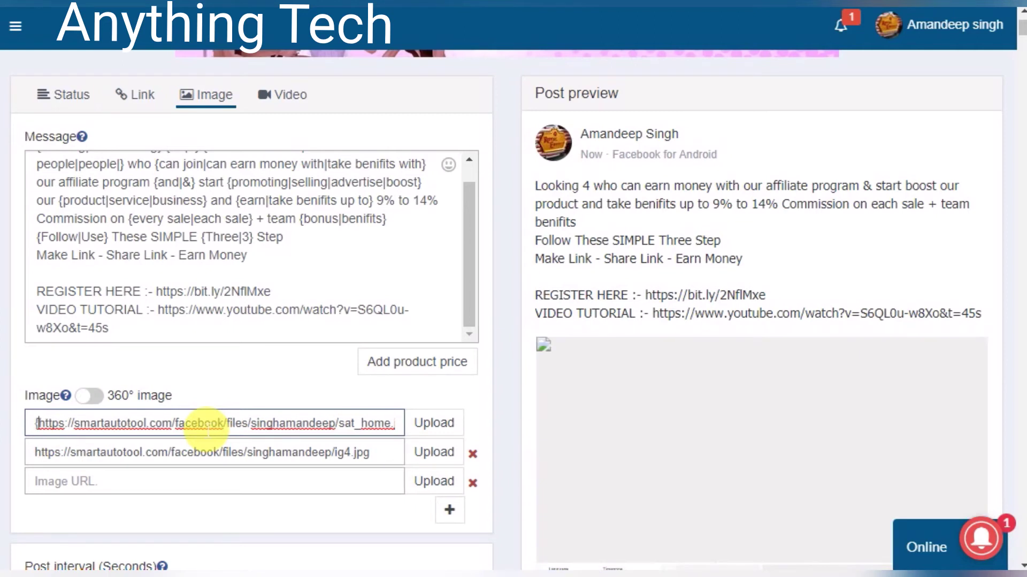
pyautogui.press('End')
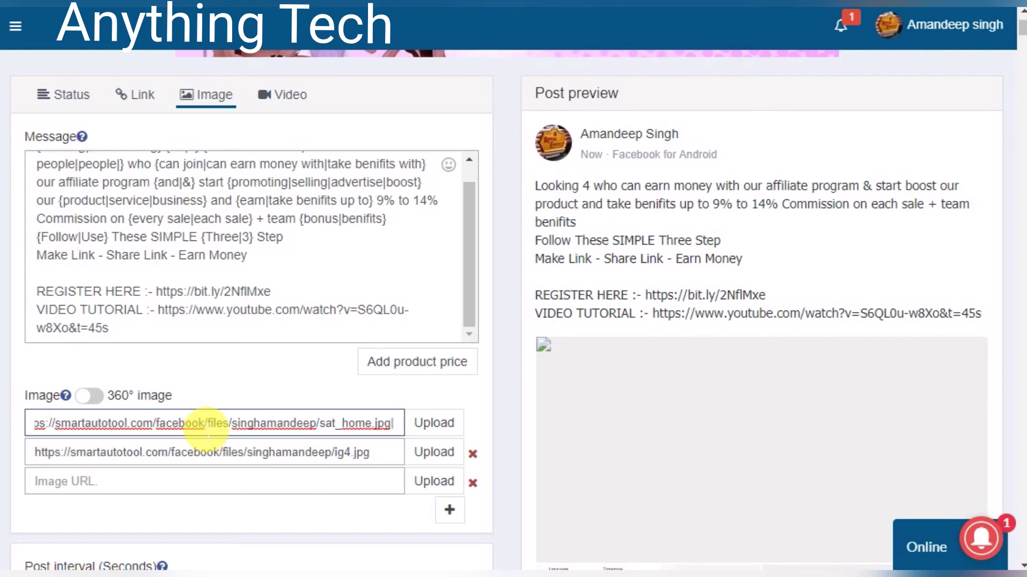
pyautogui.click(382, 461)
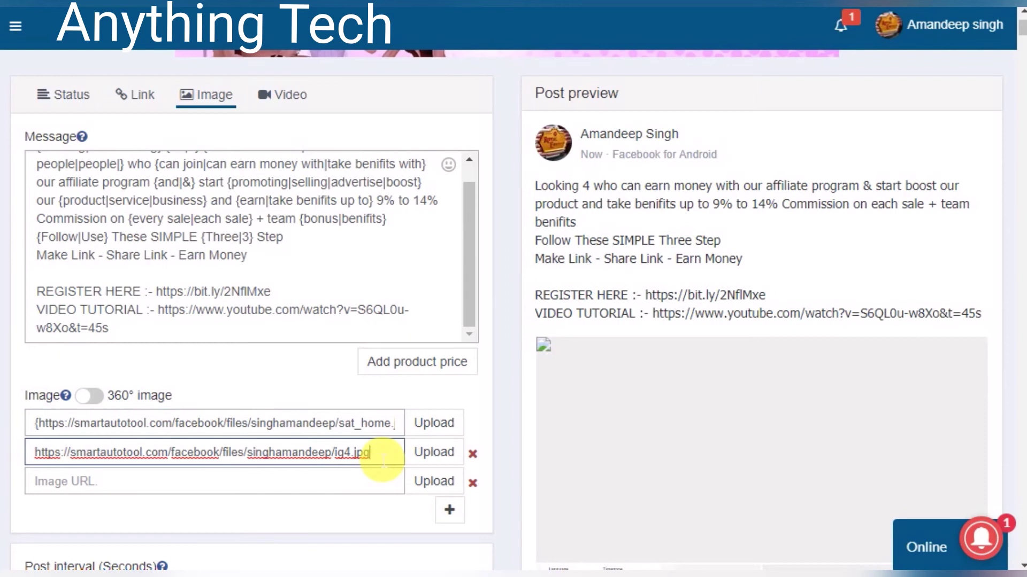
pyautogui.hotkey('ctrl', 'a')
pyautogui.press('BackSpace')
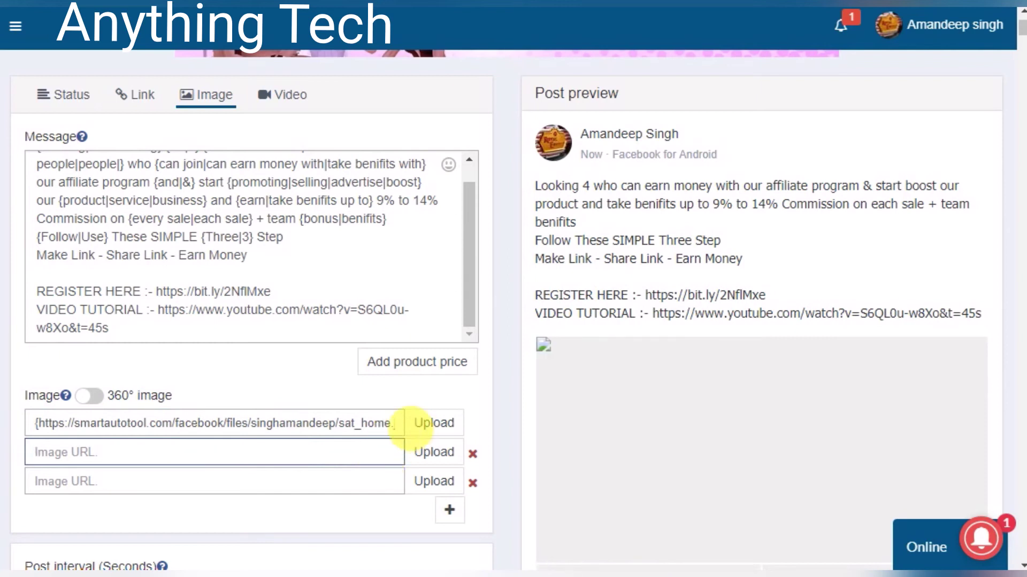
# Step: Append the ig4.jpg address after sat_home.jpg with a pipe and close with '}'
pyautogui.click(402, 424)
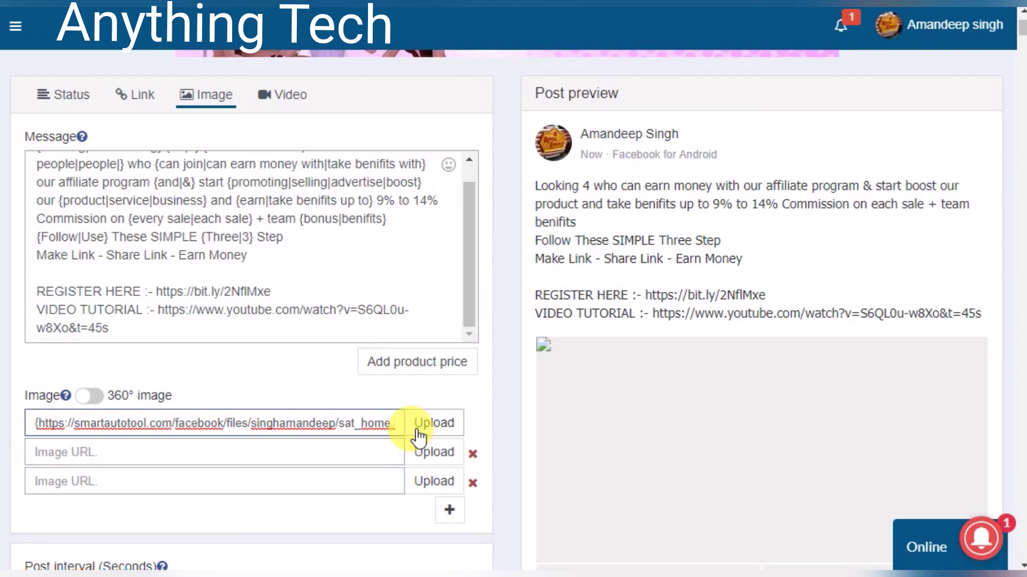
pyautogui.press('End')
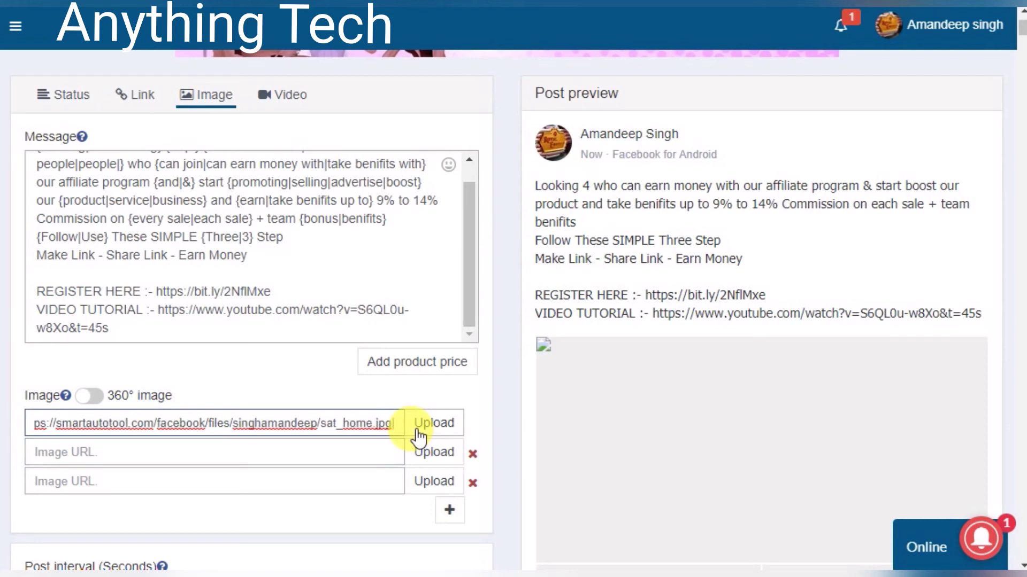
pyautogui.write('|https://smartautotool.com/facebook/files/singhamandeep/ig4.jpg')
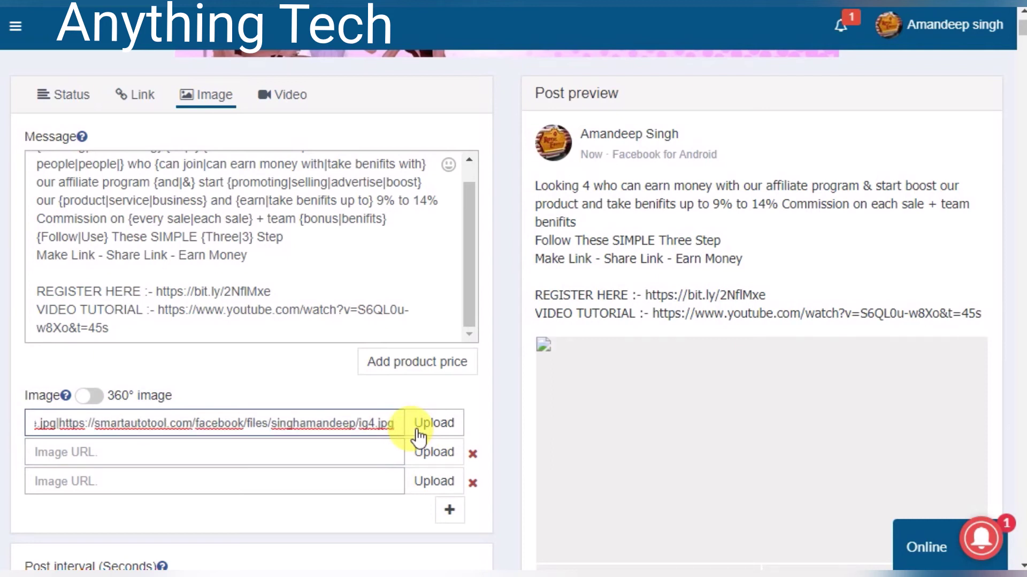
pyautogui.write('}')
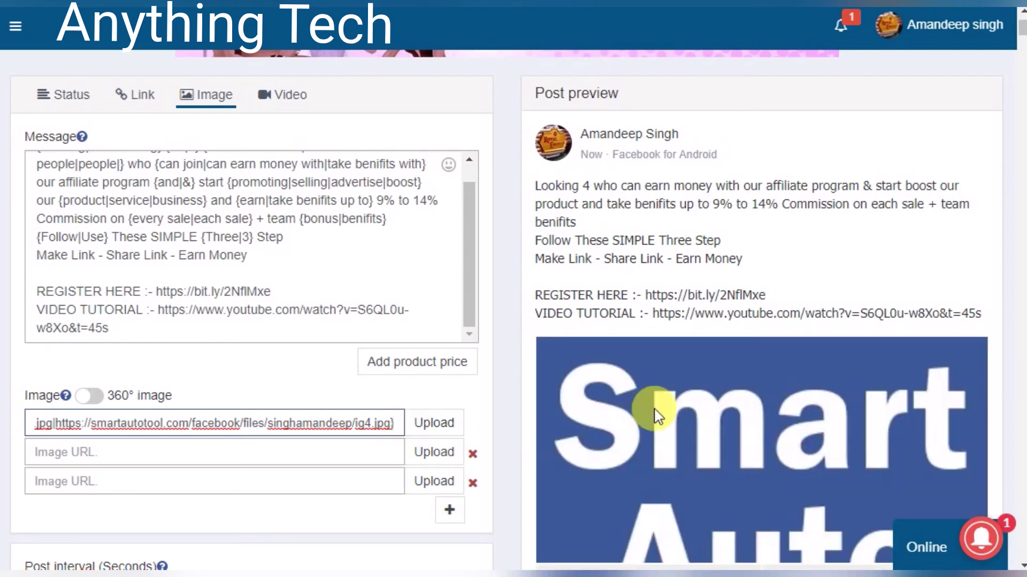
pyautogui.scroll(-3, 656, 415)
pyautogui.click(286, 243)
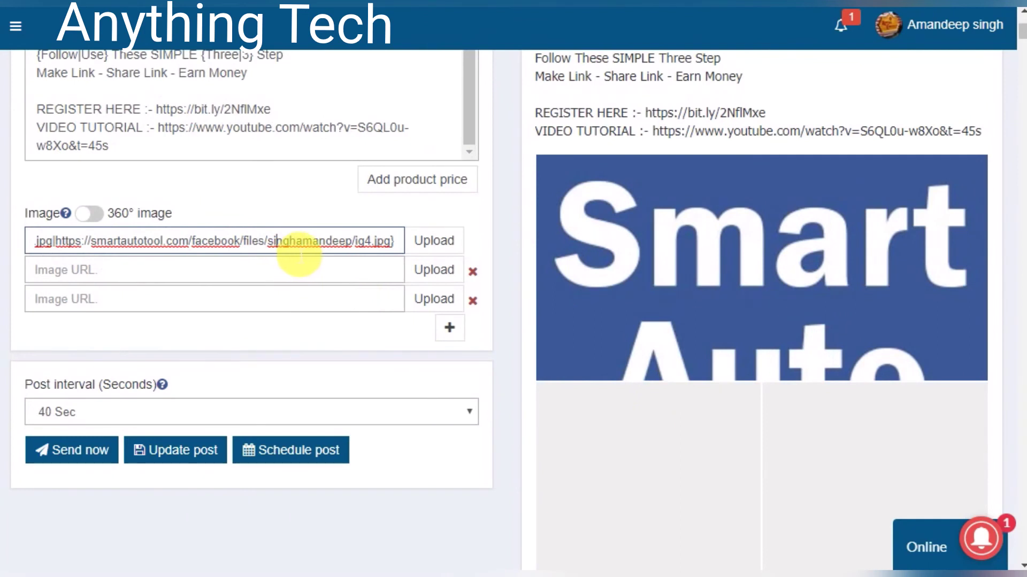
pyautogui.hotkey('ctrl', 'Left')
pyautogui.hotkey('ctrl', 'Left')
pyautogui.hotkey('ctrl', 'Left')
pyautogui.hotkey('ctrl', 'Left')
pyautogui.hotkey('ctrl', 'Left')
pyautogui.hotkey('ctrl', 'Left')
pyautogui.hotkey('ctrl', 'Left')
pyautogui.press('Left')
pyautogui.press('Left')
pyautogui.press('Left')
pyautogui.press('Left')
pyautogui.press('Left')
pyautogui.press('Left')
pyautogui.press('Left')
pyautogui.press('Left')
pyautogui.press('Left')
pyautogui.press('Left')
pyautogui.press('Left')
pyautogui.press('Left')
pyautogui.press('Left')
pyautogui.press('Left')
pyautogui.press('Left')
pyautogui.press('Left')
pyautogui.press('Left')
pyautogui.press('Left')
pyautogui.press('Left')
pyautogui.press('Left')
pyautogui.press('Left')
pyautogui.press('Left')
pyautogui.press('Left')
pyautogui.press('Left')
pyautogui.press('Left')
pyautogui.press('Left')
pyautogui.press('Left')
pyautogui.press('Left')
pyautogui.press('Left')
pyautogui.press('Left')
pyautogui.press('Left')
pyautogui.press('Left')
pyautogui.press('Left')
pyautogui.press('Left')
pyautogui.press('Left')
pyautogui.press('Left')
pyautogui.press('Left')
pyautogui.press('Left')
pyautogui.press('Left')
pyautogui.press('Left')
pyautogui.press('Left')
pyautogui.press('Left')
pyautogui.press('Left')
pyautogui.press('Left')
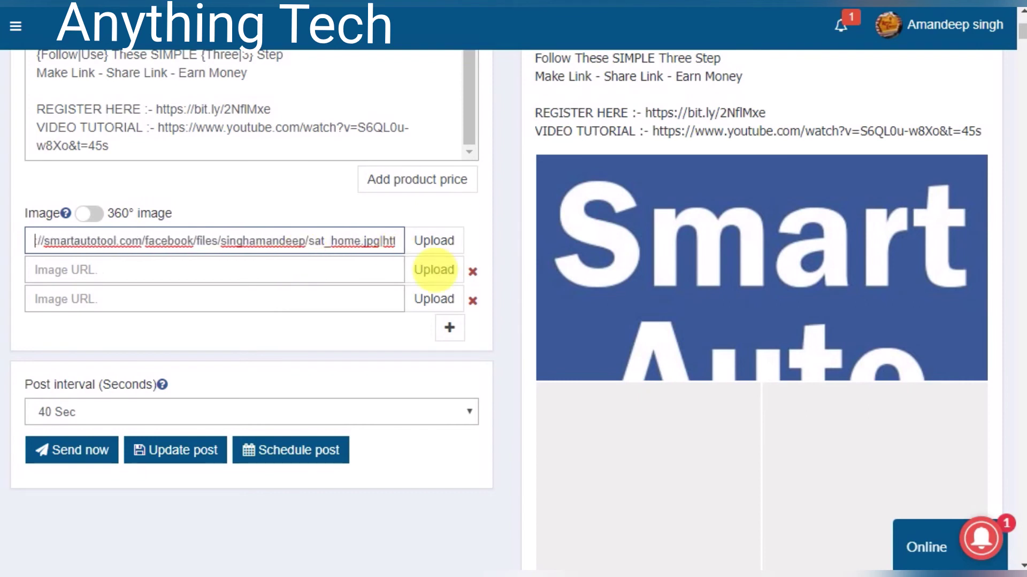
# Step: Delete the two empty Image URL rows, keeping only the combined spintax field
pyautogui.click(474, 271)
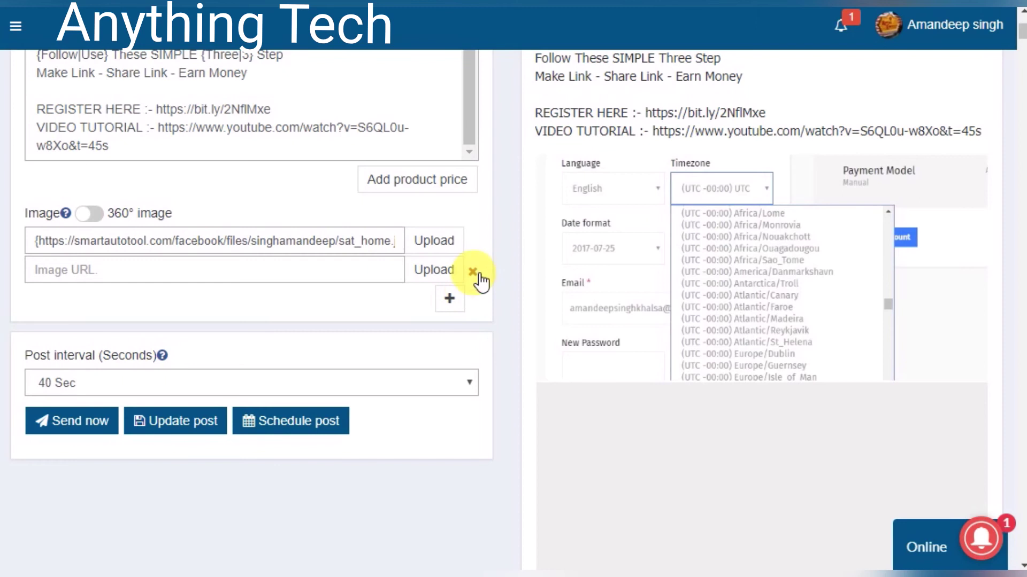
pyautogui.click(474, 273)
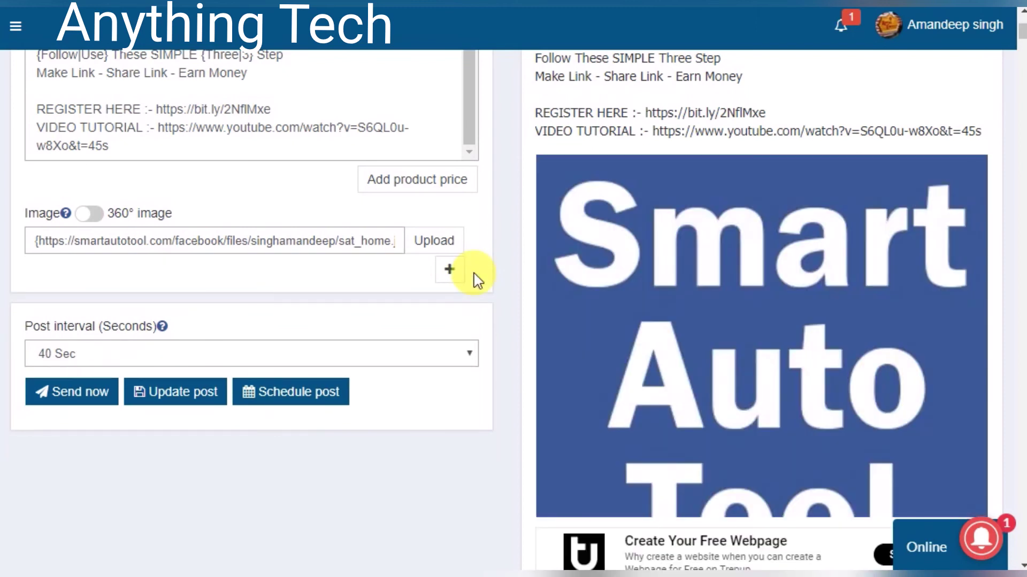
pyautogui.scroll(3, 475, 278)
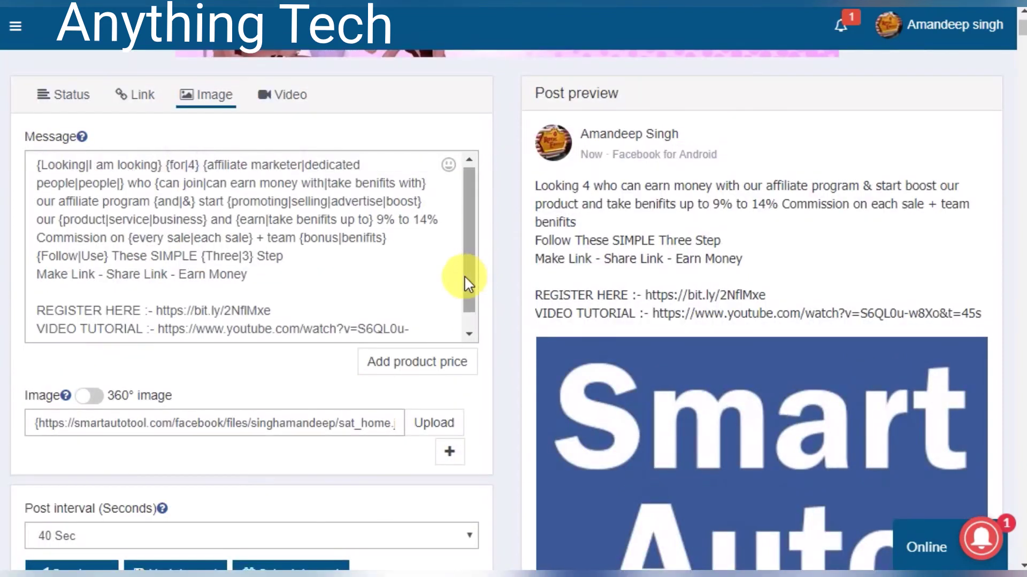
pyautogui.scroll(2, 308, 276)
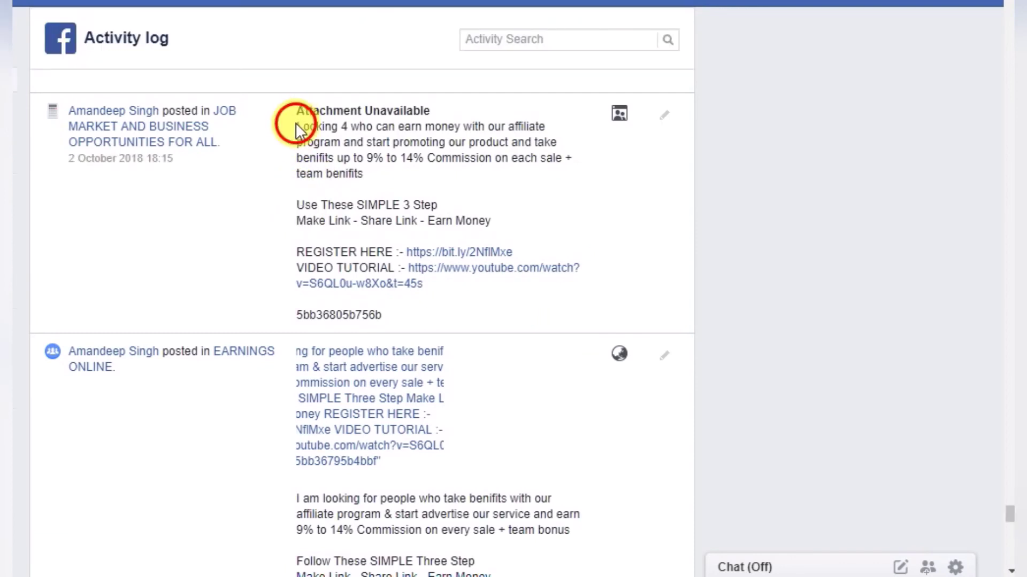
# Step: Scroll the Facebook Activity log comparing the differently worded spun group posts
pyautogui.moveTo(314, 146)
pyautogui.mouseDown()
pyautogui.moveTo(300, 142)
pyautogui.moveTo(309, 157)
pyautogui.mouseUp()
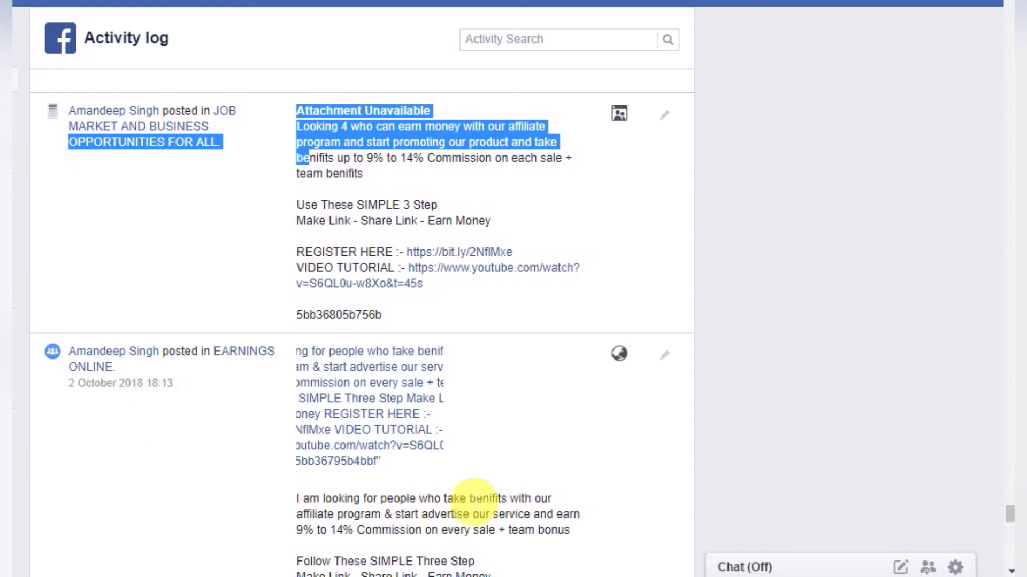
pyautogui.scroll(-2, 471, 497)
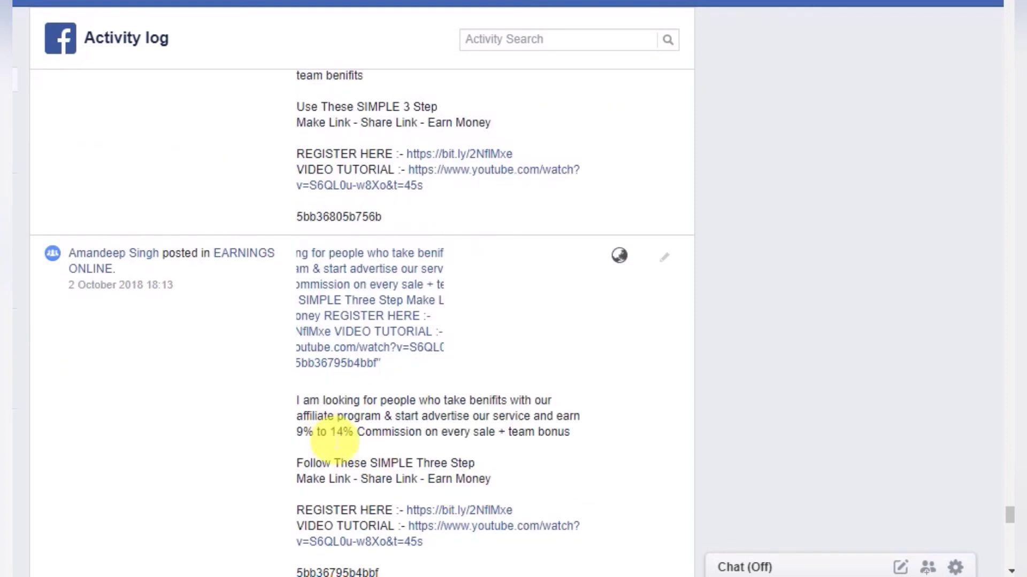
pyautogui.scroll(-8, 485, 434)
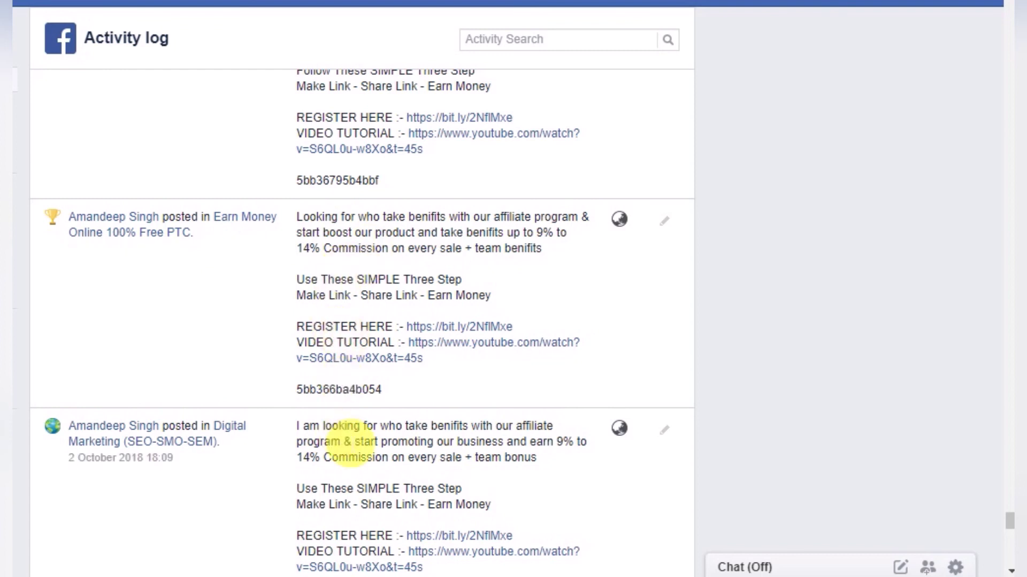
pyautogui.scroll(-5, 350, 444)
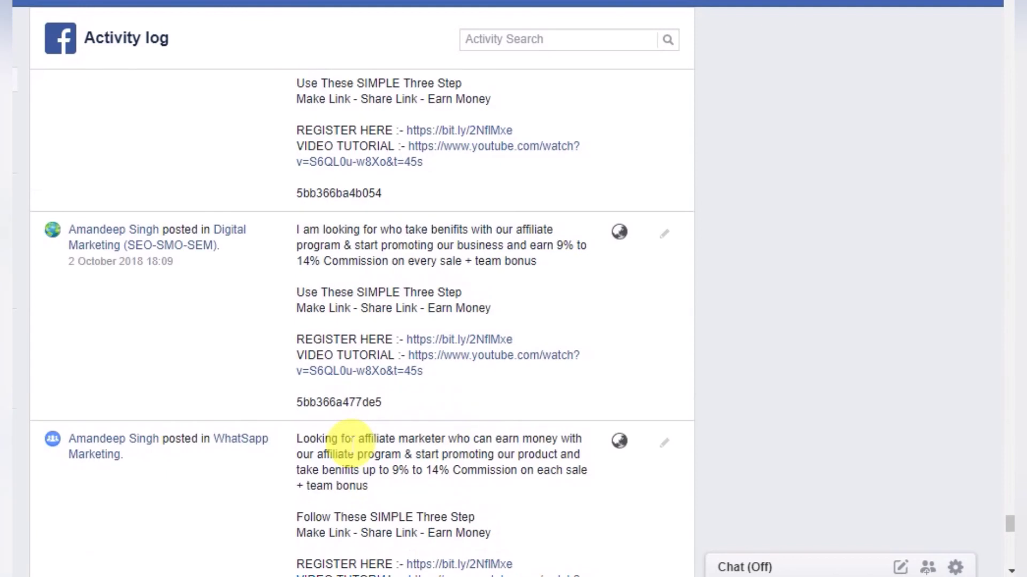